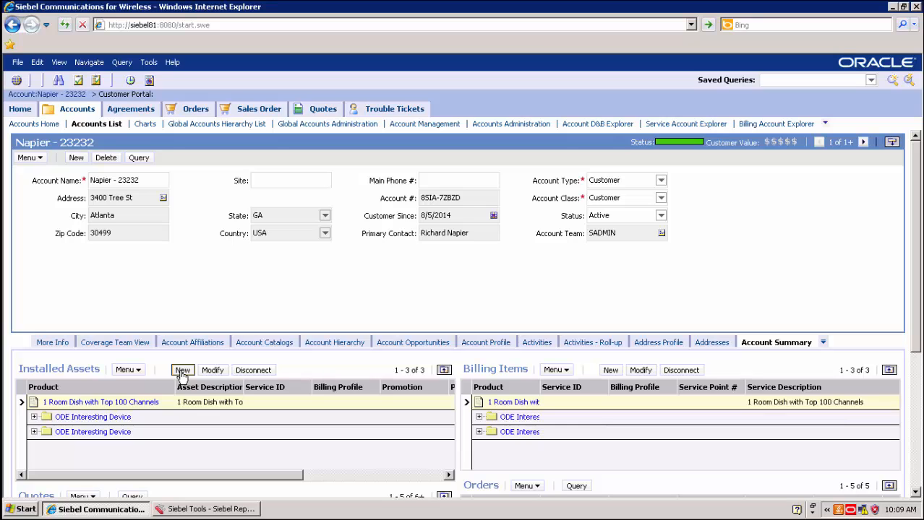
# Start a new quote from the customer account's installed assets, and return to the account record.
pyautogui.click(181, 372)
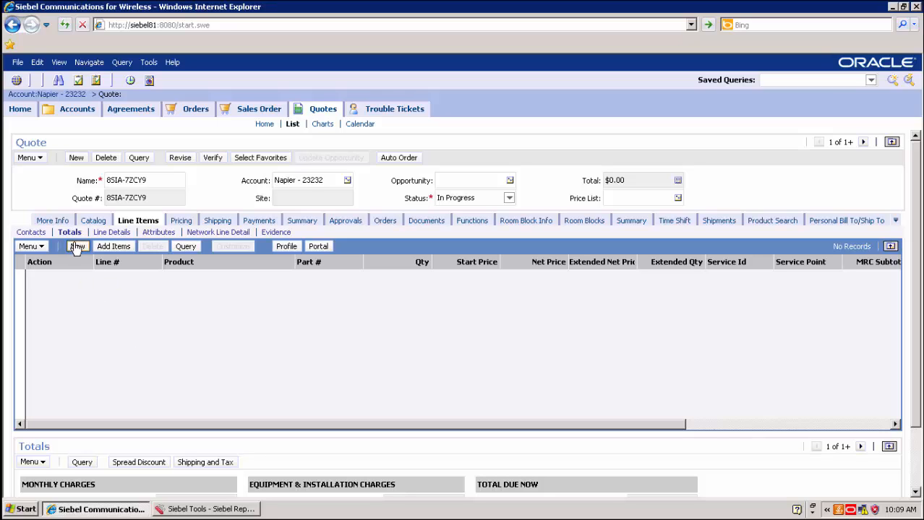
pyautogui.click(41, 96)
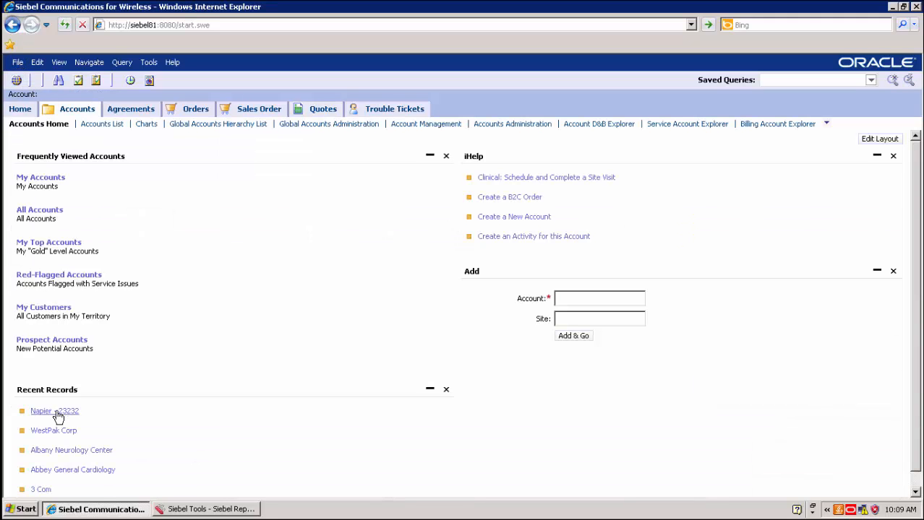
pyautogui.click(57, 414)
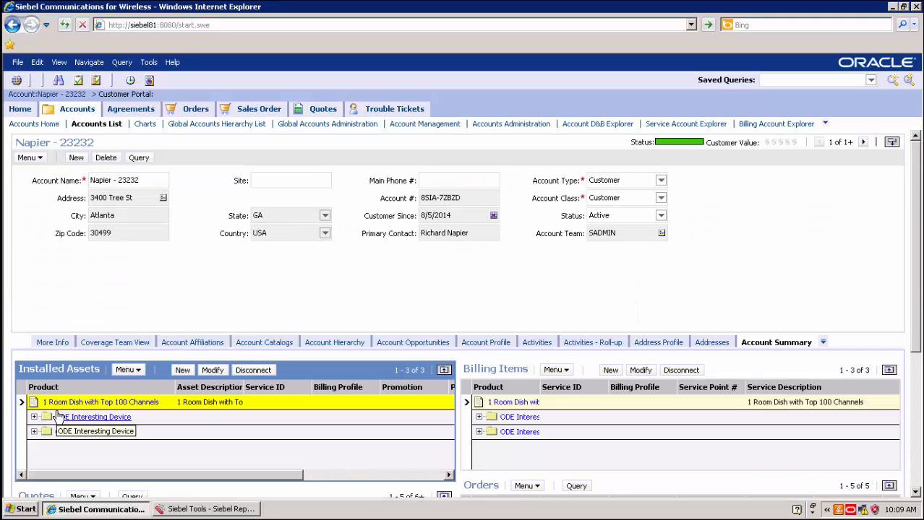
# Request a new quote again from the account's installed assets and name the quote THISISNEW.
pyautogui.click(184, 372)
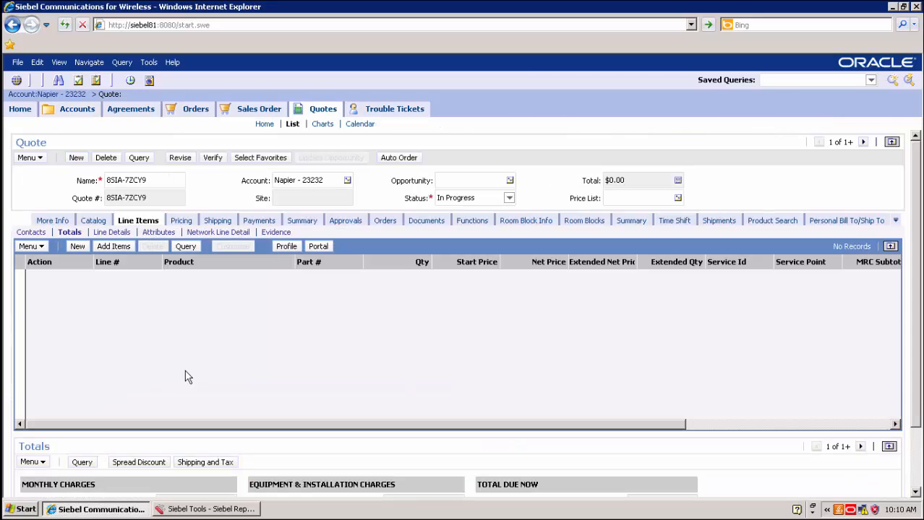
pyautogui.click(152, 180)
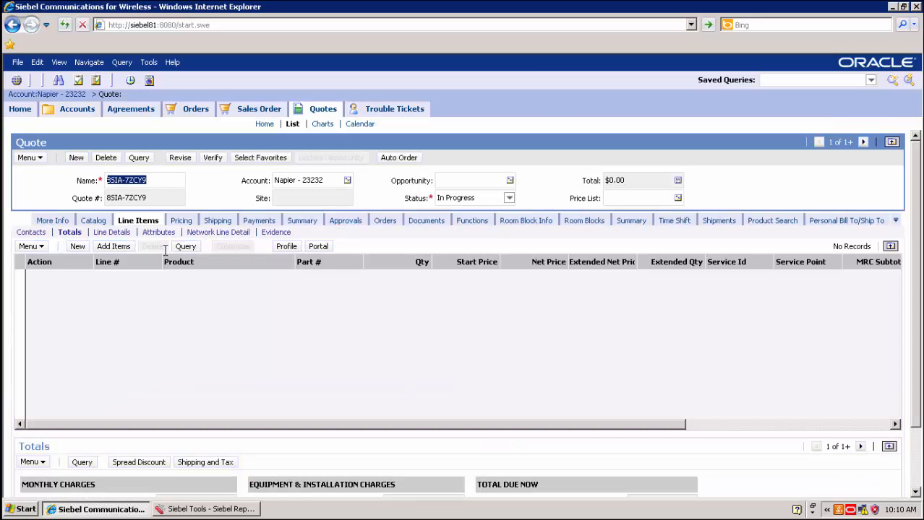
pyautogui.write('THISISNEW')
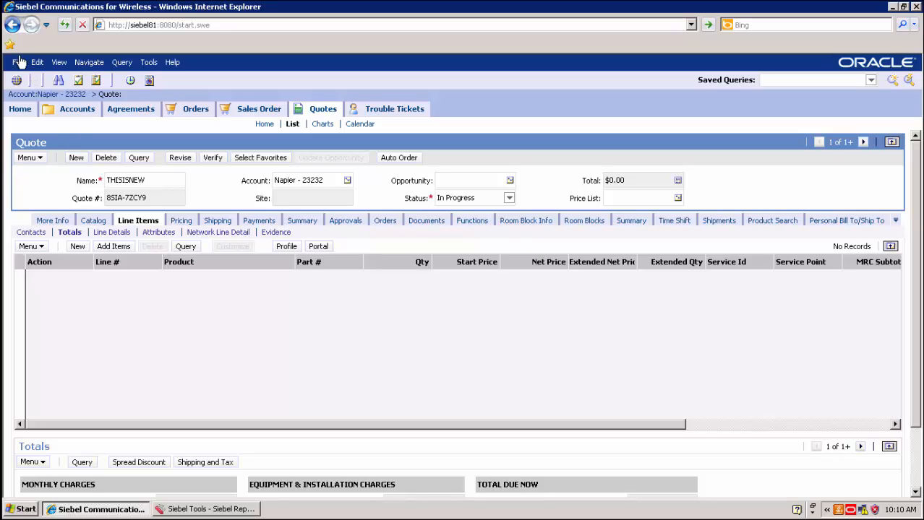
# Return to the customer account and request a new quote from its installed assets, twice in a row, to check which quote opens.
pyautogui.click(76, 109)
pyautogui.click(52, 410)
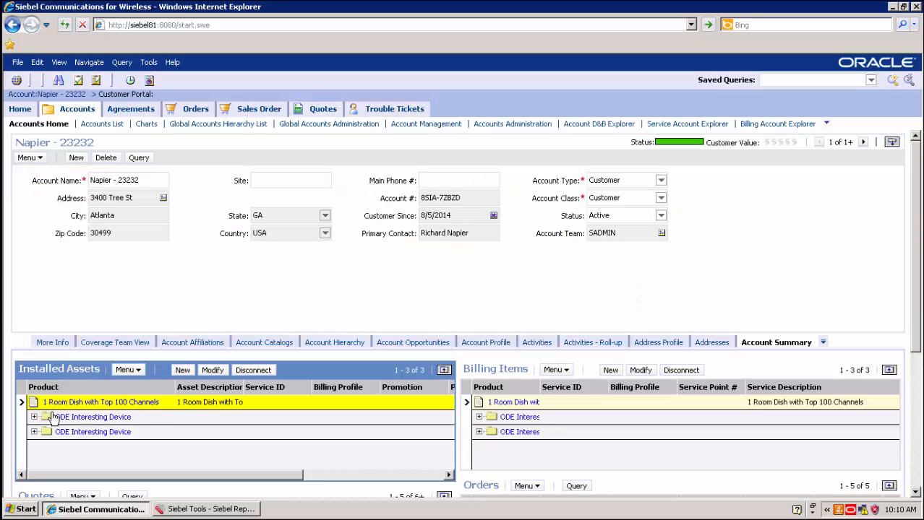
pyautogui.click(183, 370)
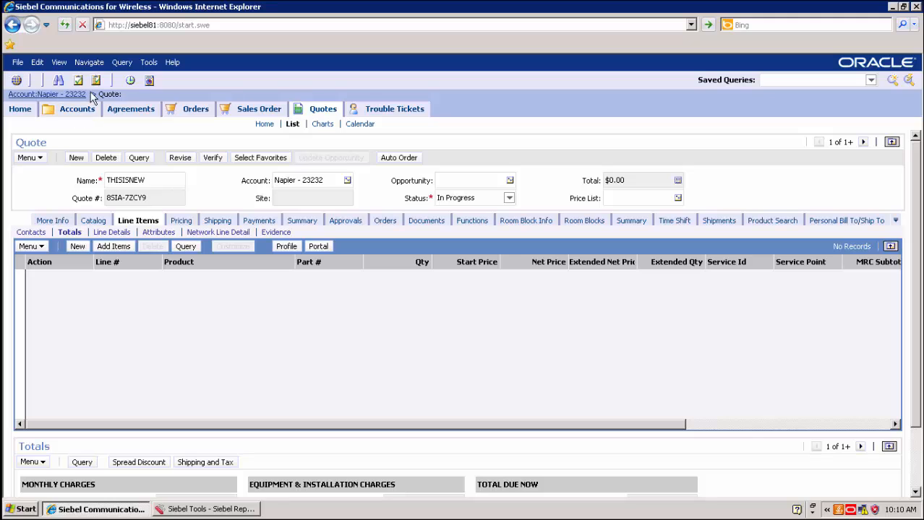
pyautogui.click(52, 94)
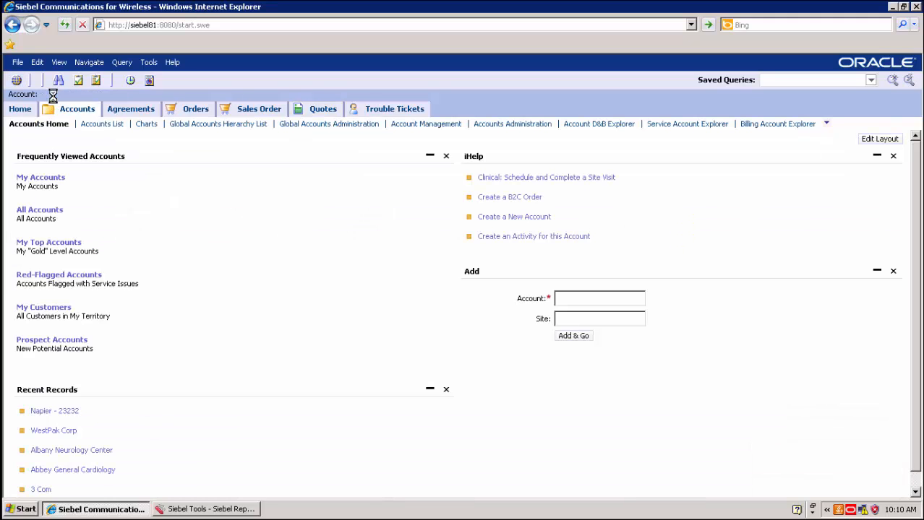
pyautogui.click(60, 411)
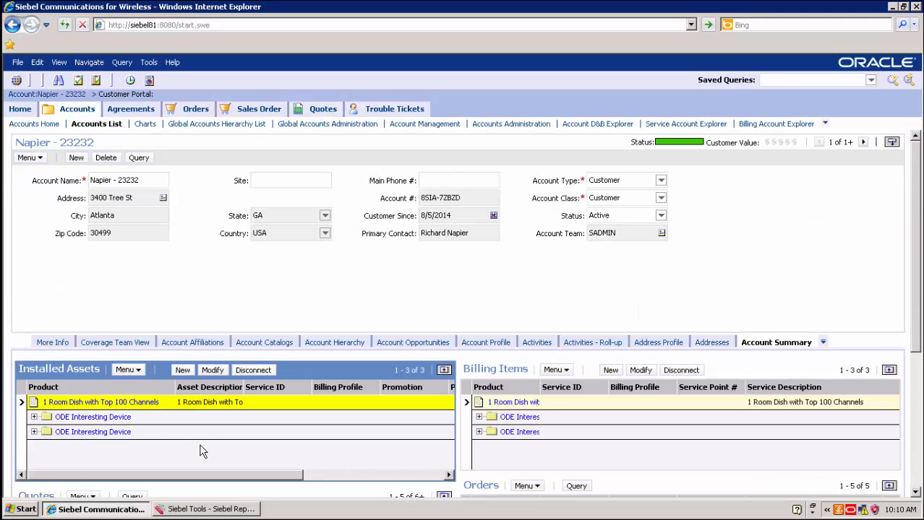
pyautogui.click(182, 371)
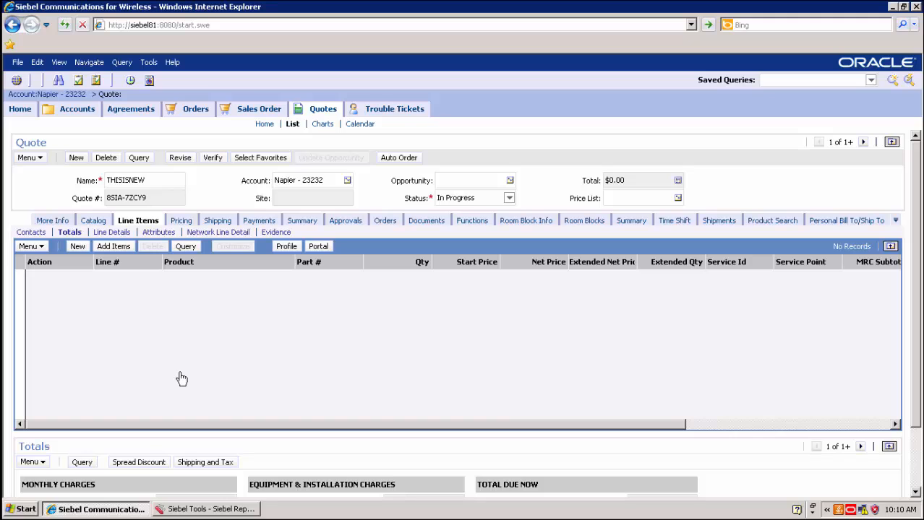
# Switch to Siebel Tools and query the workflow processes for the name SIS OM New Products & Services Process.
pyautogui.hotkey('alt', 'Tab')
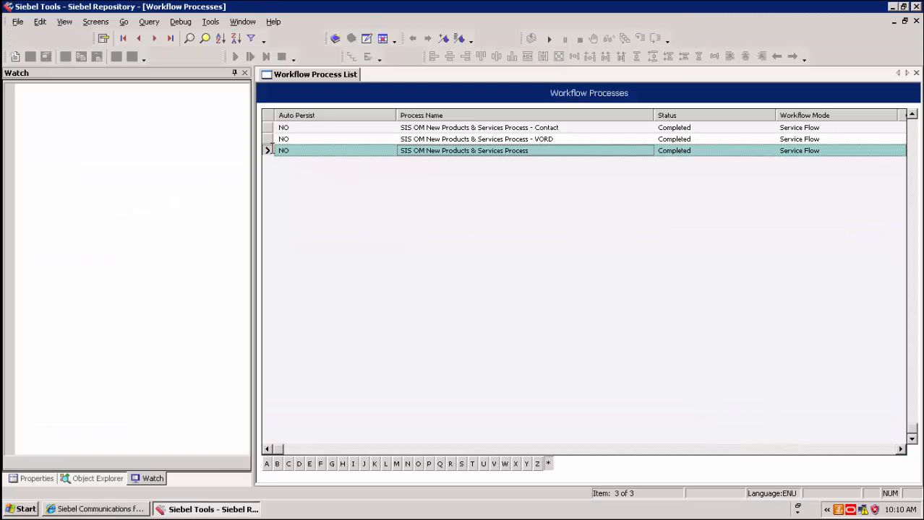
pyautogui.click(513, 151)
pyautogui.hotkey('ctrl', 'c')
pyautogui.hotkey('ctrl', 'q')
pyautogui.hotkey('ctrl', 'v')
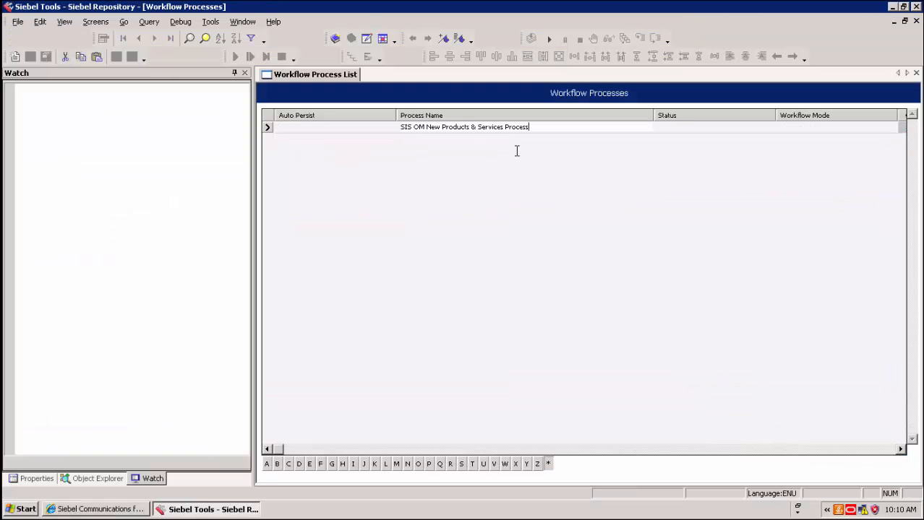
pyautogui.press('Return')
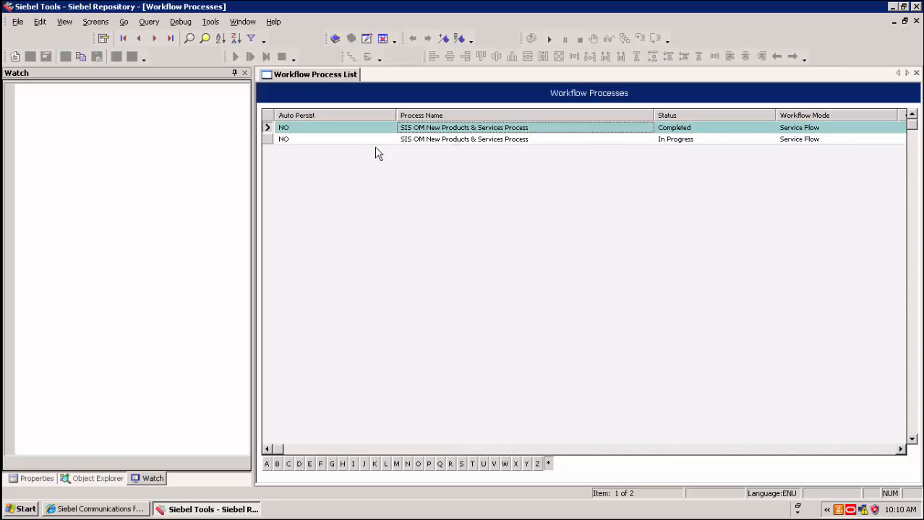
# Open the In Progress version of SIS OM New Products & Services Process in the workflow designer.
pyautogui.click(266, 139)
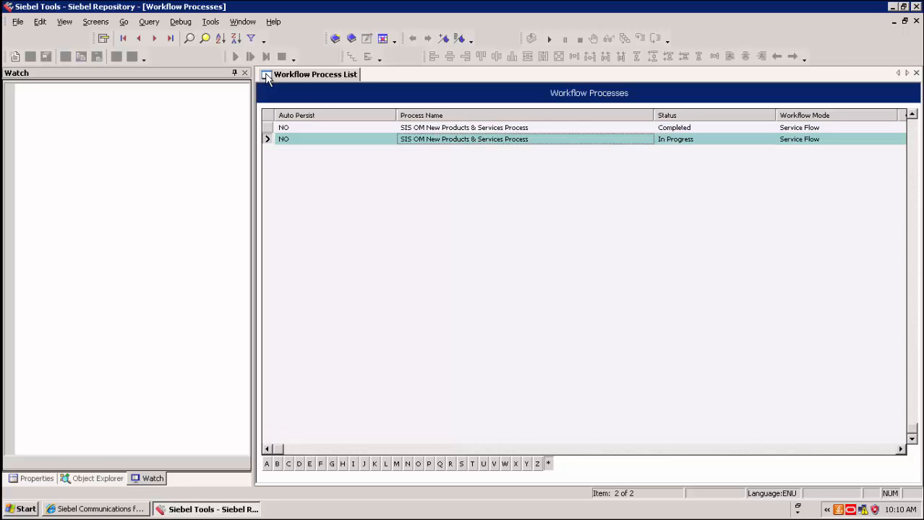
pyautogui.rightClick(267, 141)
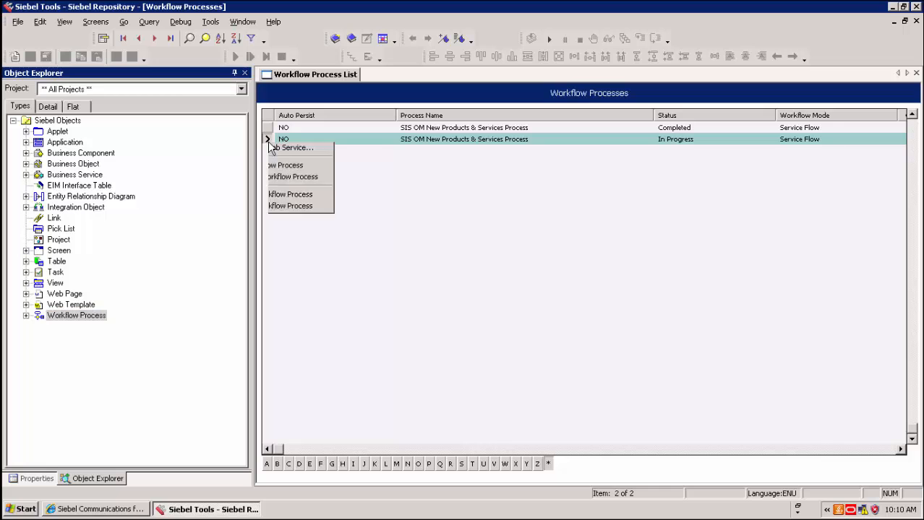
pyautogui.click(318, 326)
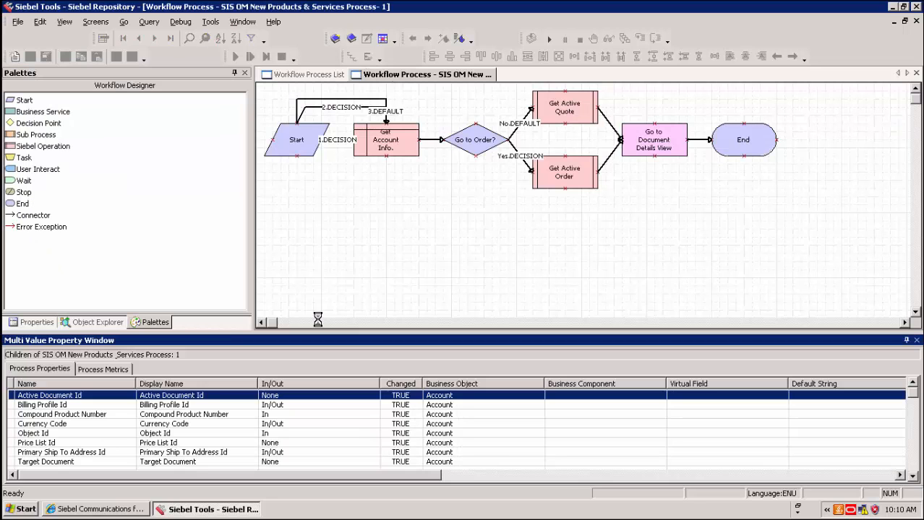
# Examine the properties of the Get Account Info. step and its search specification, widening that column.
pyautogui.click(398, 141)
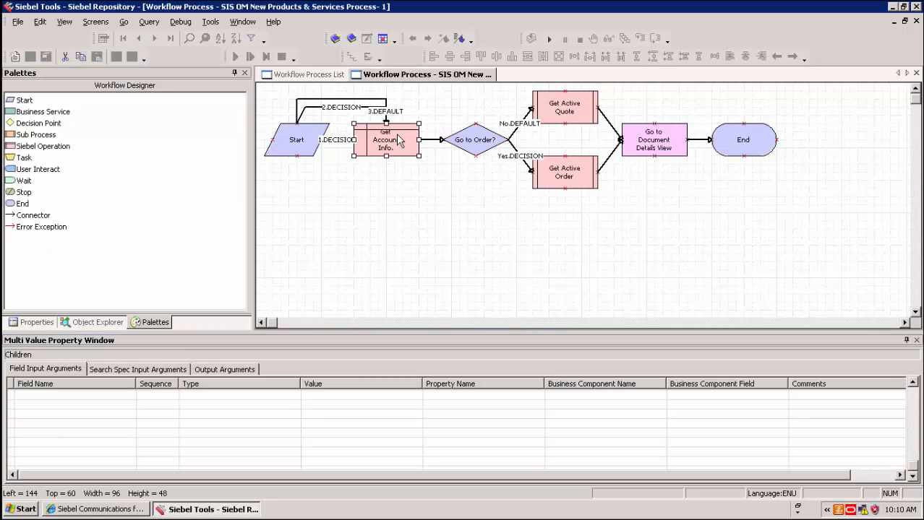
pyautogui.rightClick(399, 141)
pyautogui.click(424, 143)
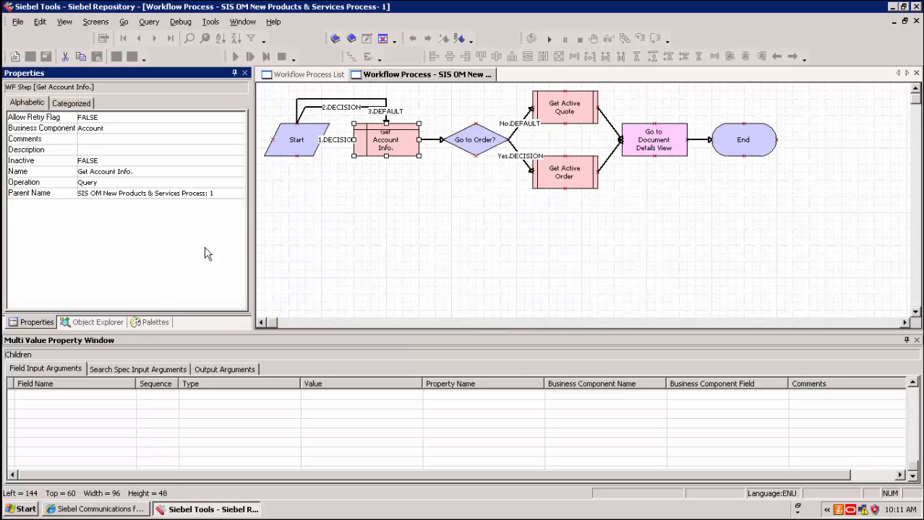
pyautogui.click(134, 369)
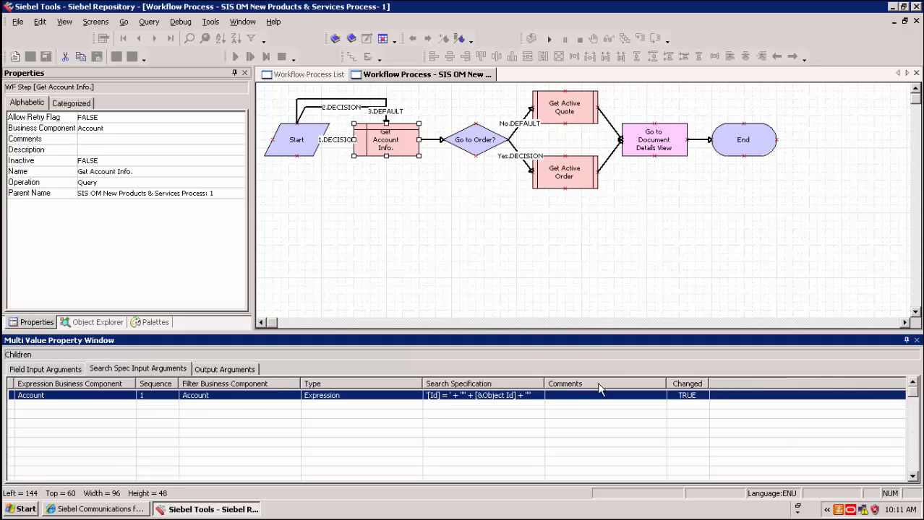
pyautogui.moveTo(547, 383); pyautogui.dragTo(727, 382)
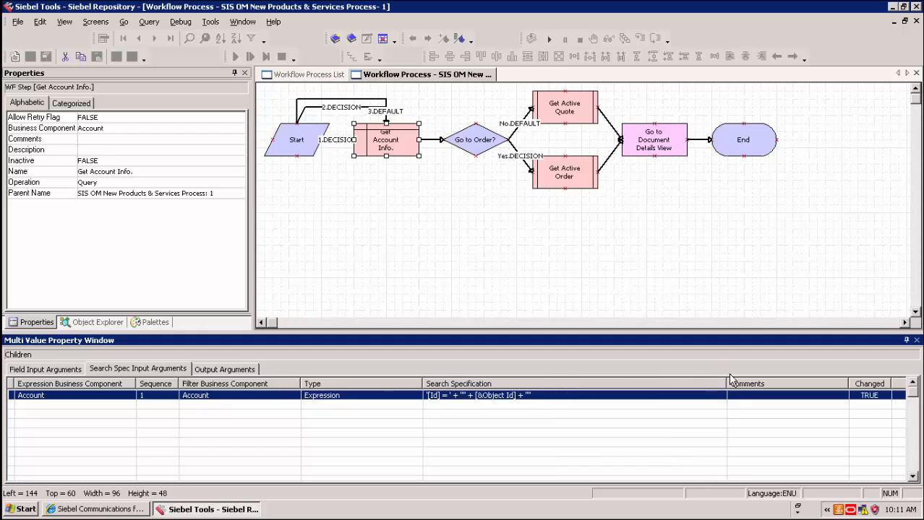
# Open the Get Active Quote sub-process and inspect the input and output arguments of its own Get Active Quote step.
pyautogui.click(566, 116)
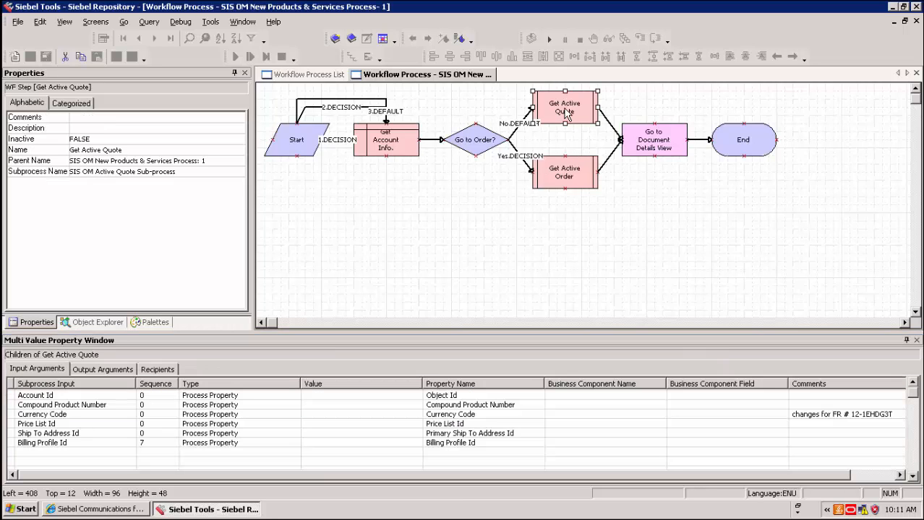
pyautogui.doubleClick(565, 114)
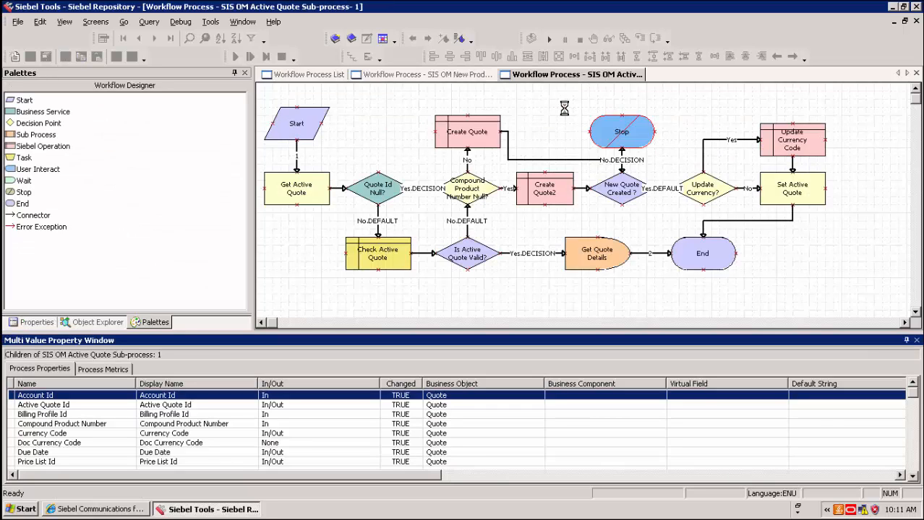
pyautogui.click(291, 184)
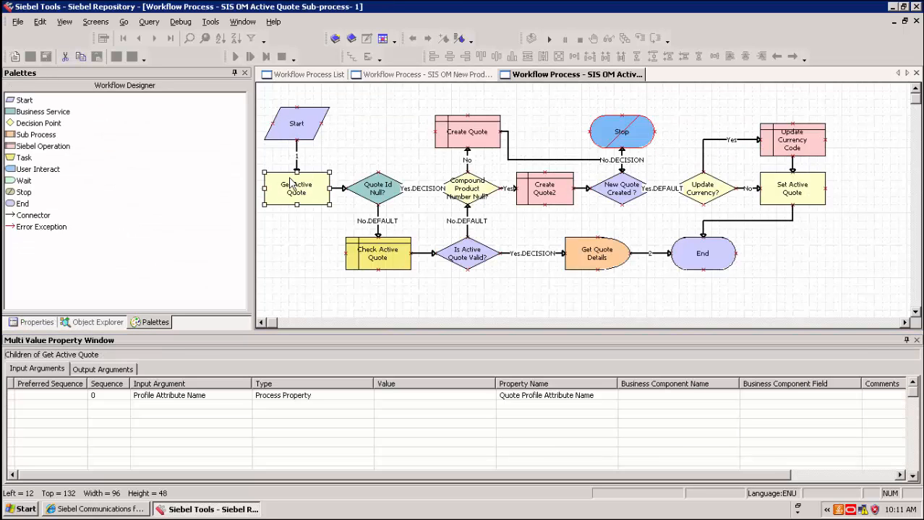
pyautogui.click(116, 370)
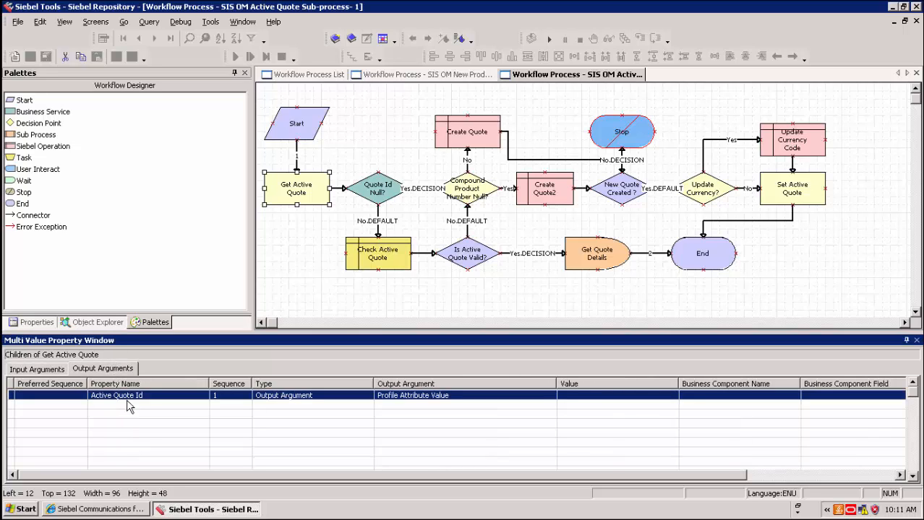
# Examine the arguments and properties of the Set Active Quote step and compare them with those of Get Active Quote.
pyautogui.click(809, 196)
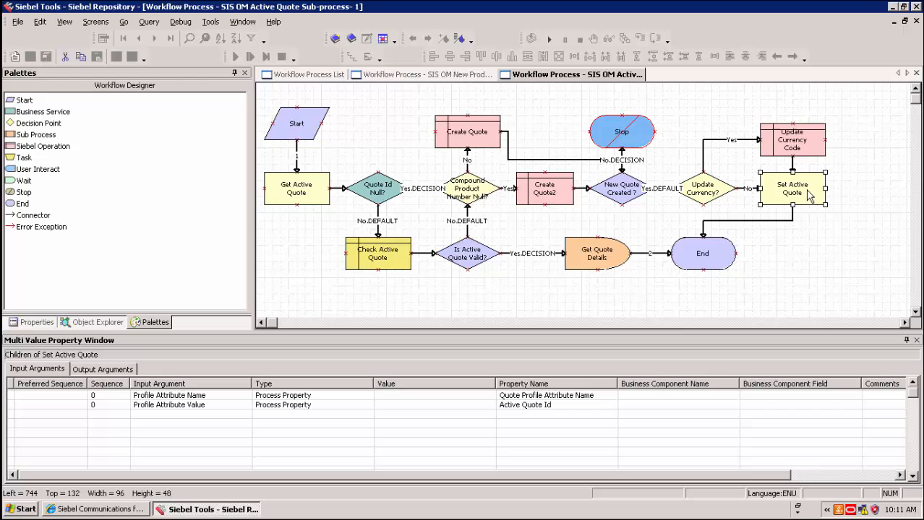
pyautogui.click(116, 369)
pyautogui.click(26, 370)
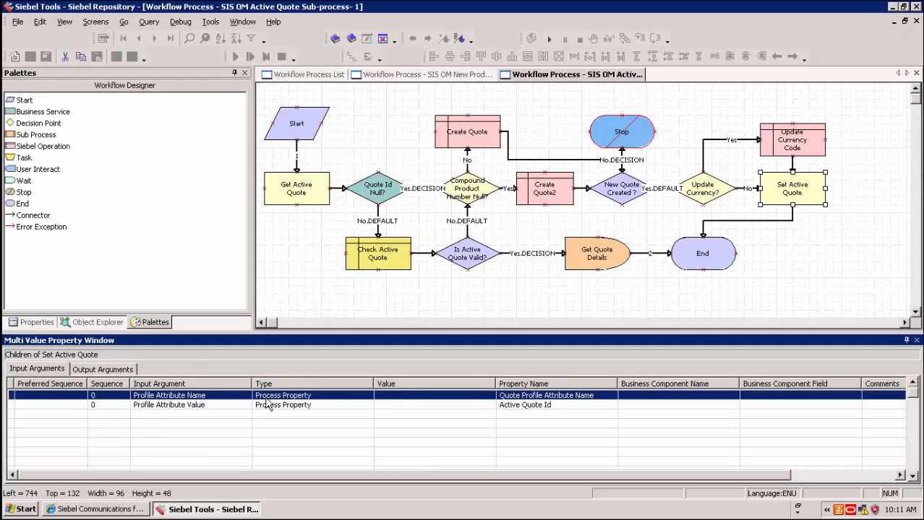
pyautogui.click(36, 322)
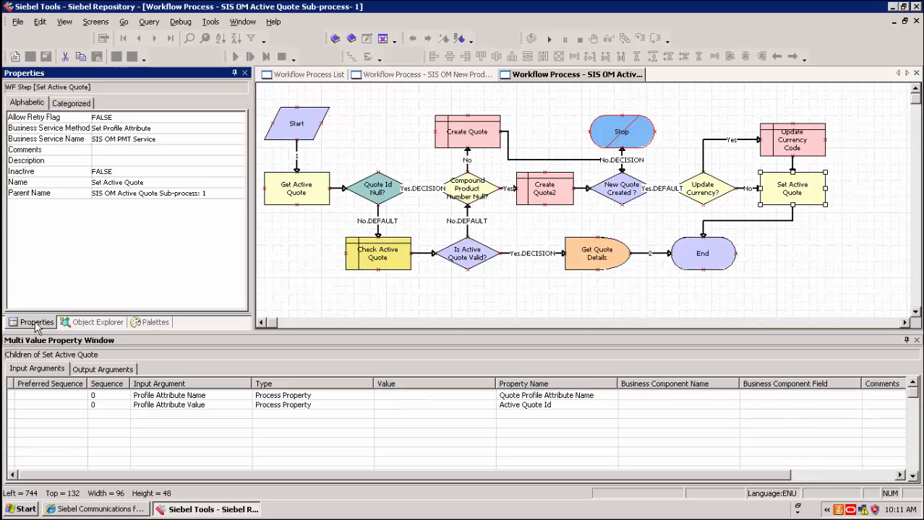
pyautogui.click(298, 197)
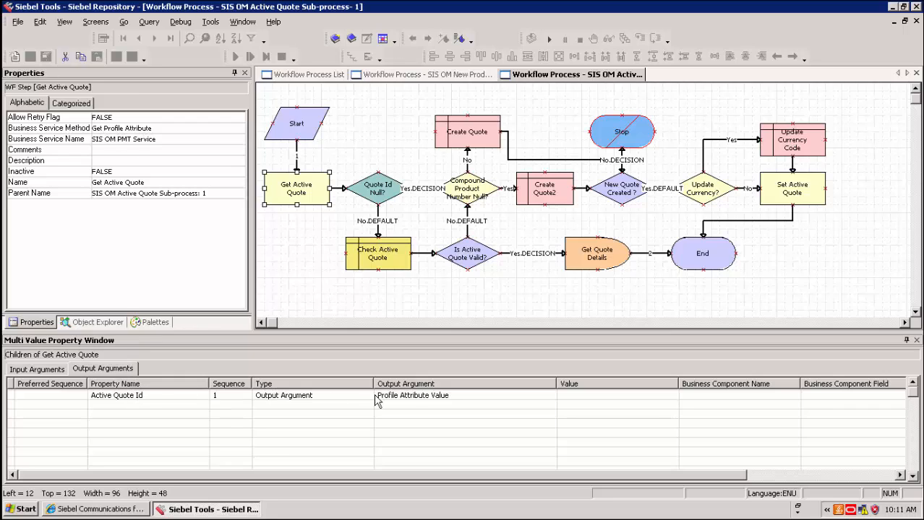
pyautogui.click(806, 188)
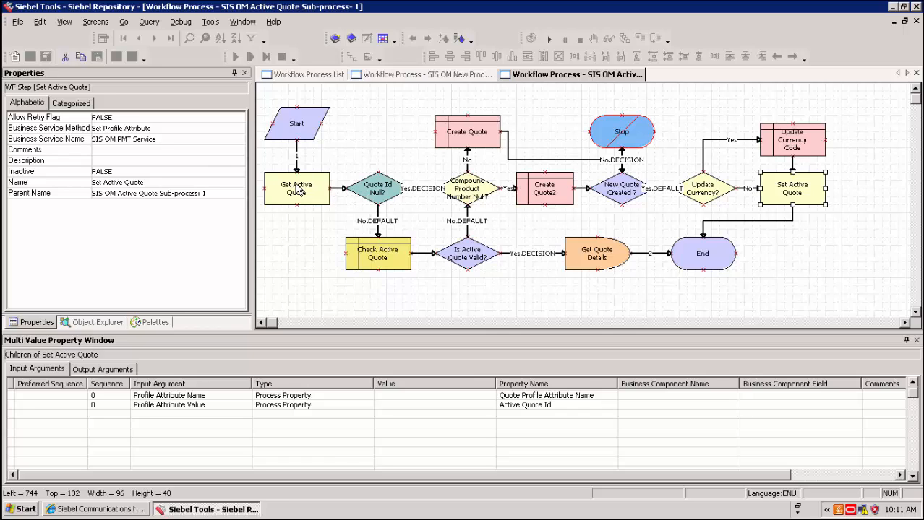
# Inspect the Check Active Quote step and the condition criteria on the Yes.DECISION branch leading to Get Quote Details.
pyautogui.click(383, 259)
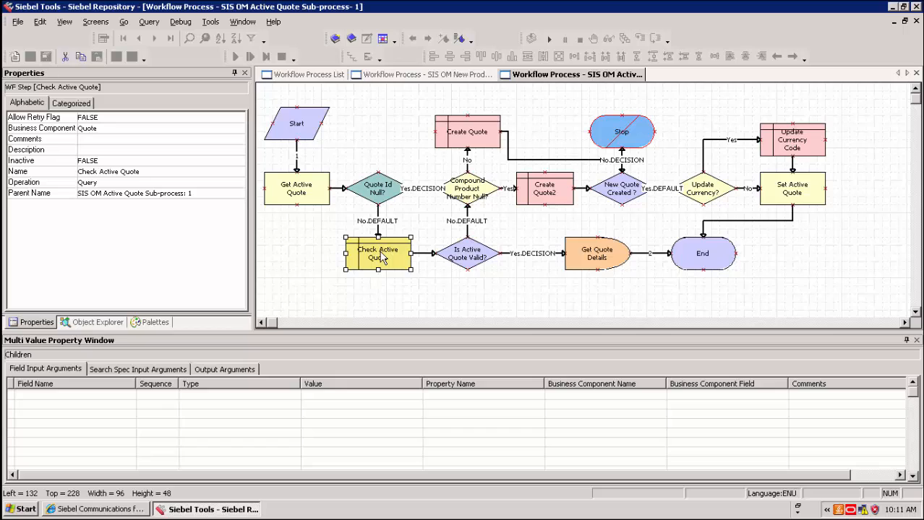
pyautogui.click(524, 255)
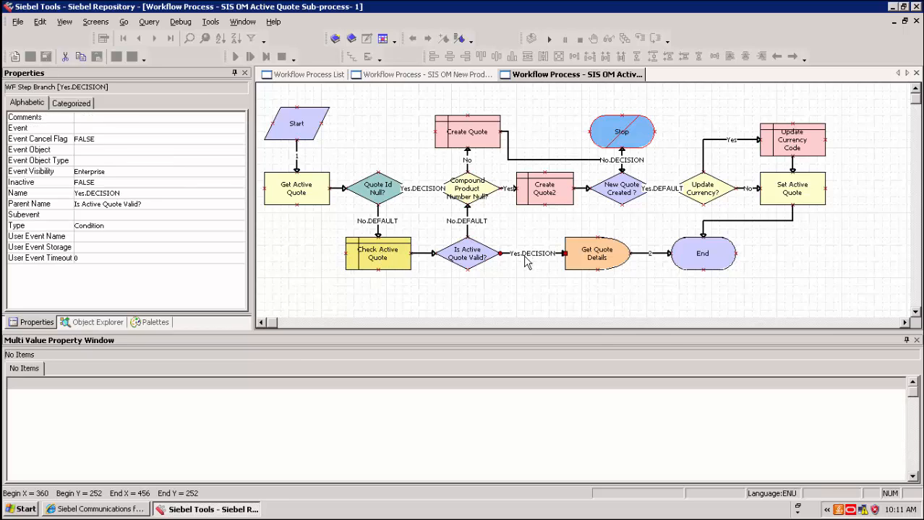
pyautogui.rightClick(525, 254)
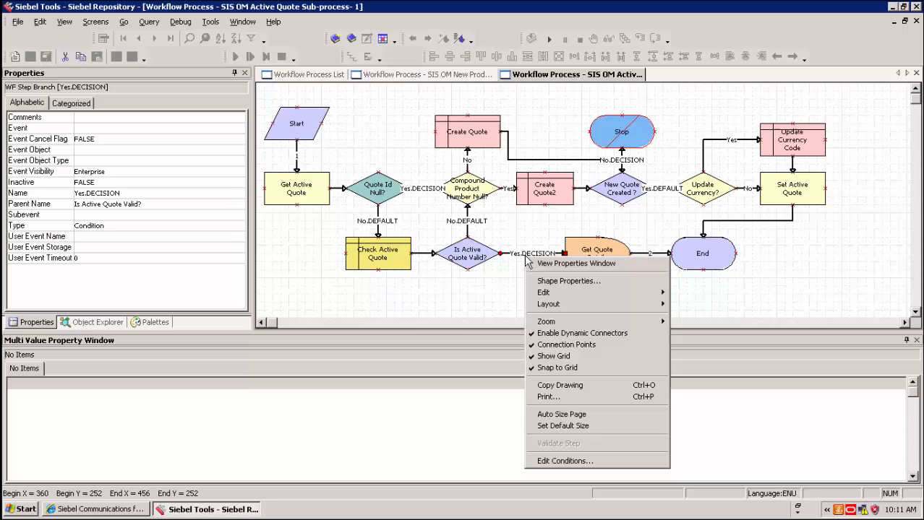
pyautogui.click(606, 461)
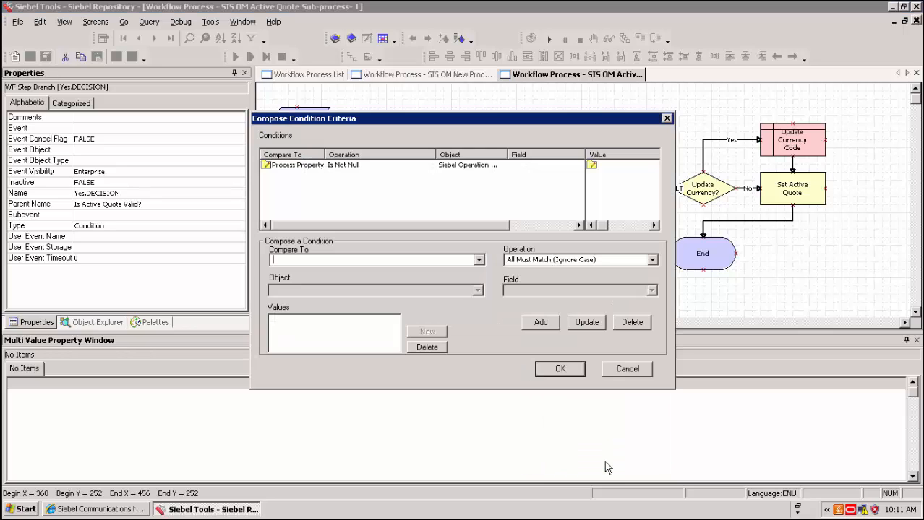
pyautogui.click(426, 166)
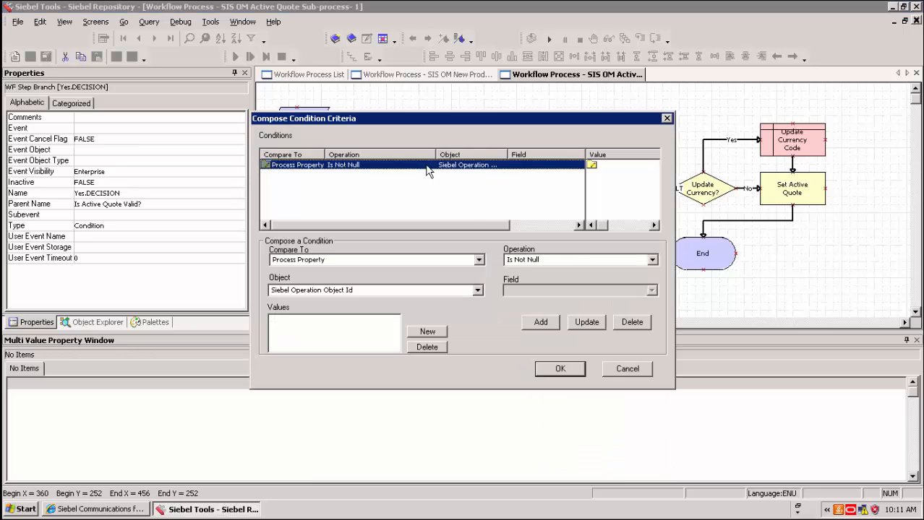
# Dismiss the condition criteria and inspect the No.DEFAULT and No branches leading to the Create Quote step, including its field input arguments.
pyautogui.click(619, 372)
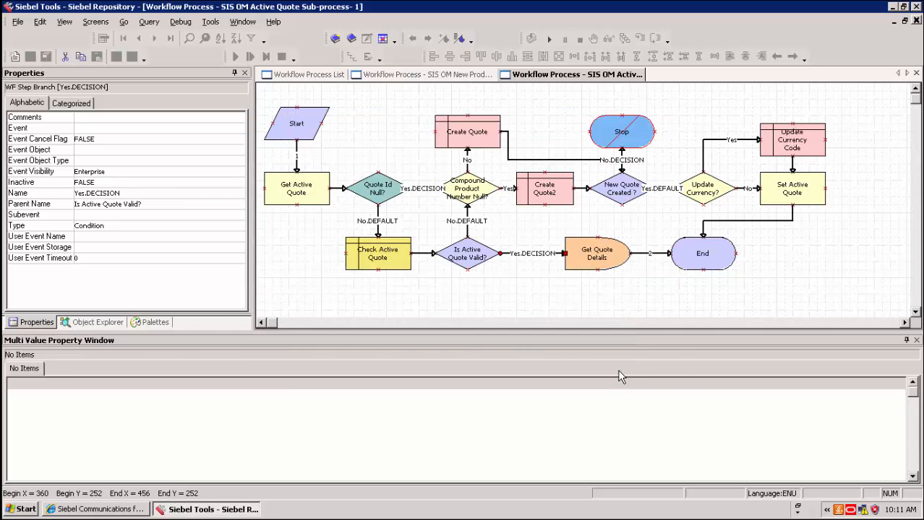
pyautogui.click(467, 225)
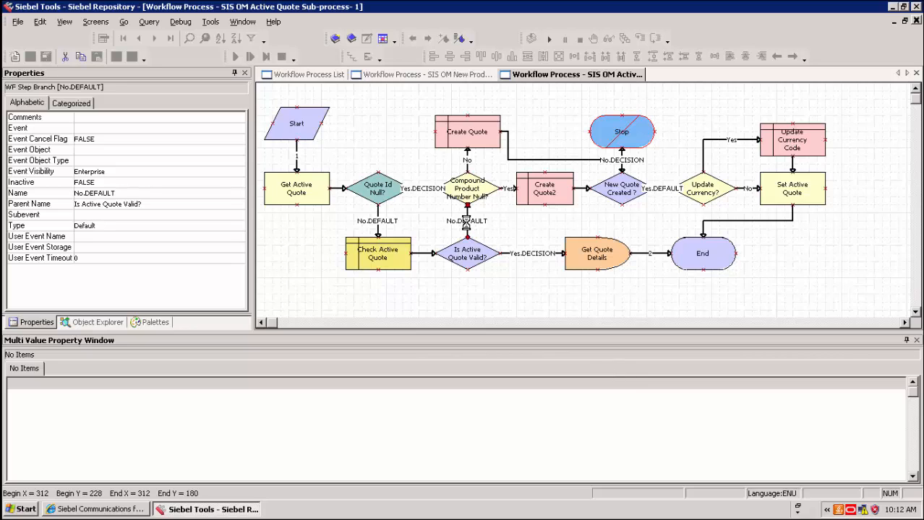
pyautogui.click(467, 153)
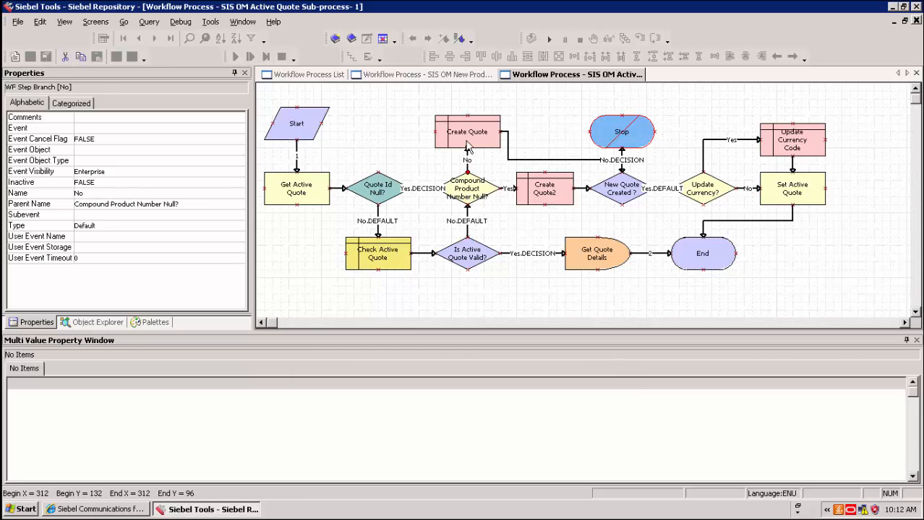
pyautogui.click(467, 145)
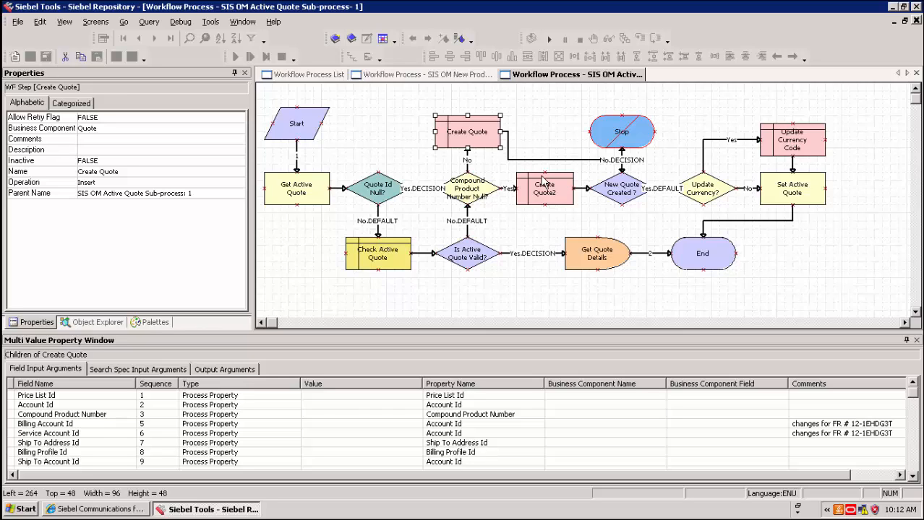
# Examine the field input and output arguments of Create Quote2 and compare them with those of Create Quote.
pyautogui.click(542, 183)
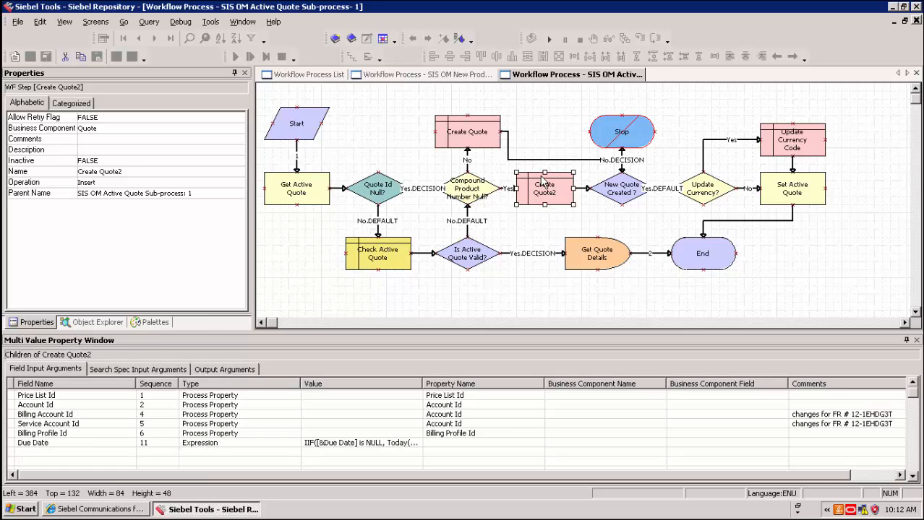
pyautogui.click(246, 369)
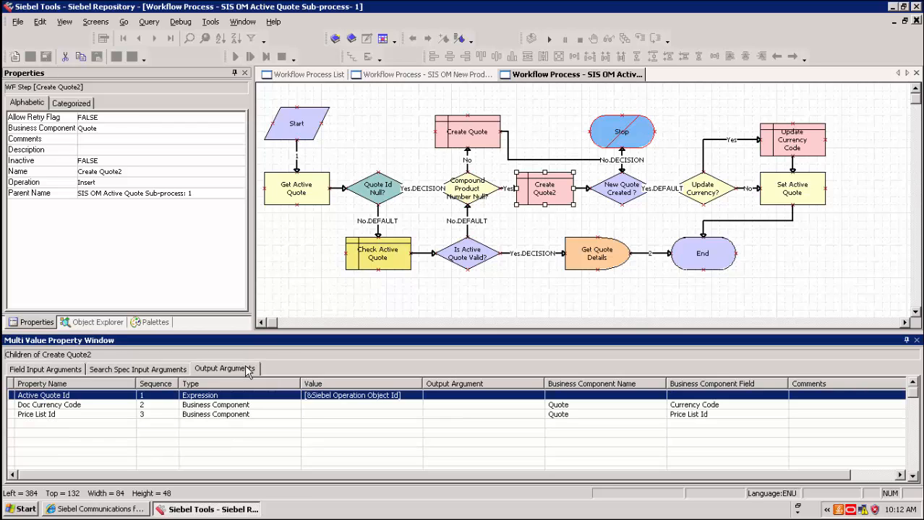
pyautogui.click(461, 147)
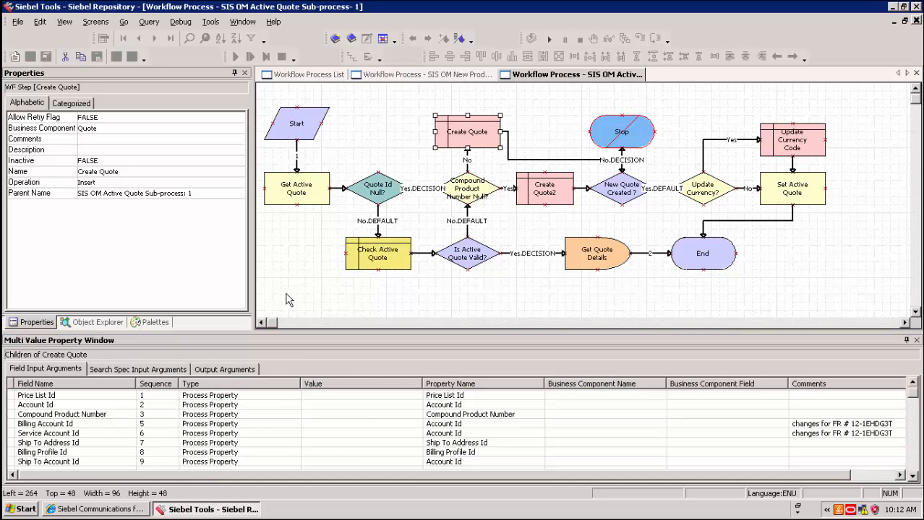
pyautogui.click(217, 370)
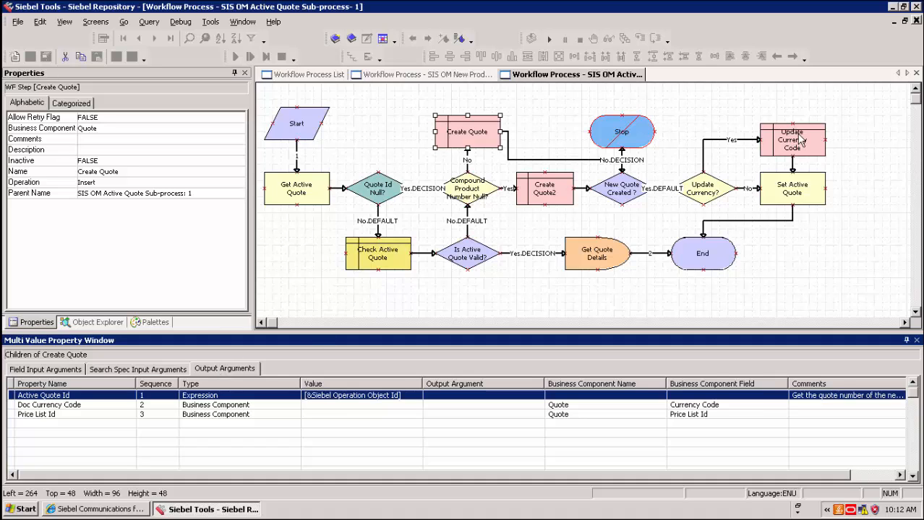
# Close the Active Quote sub-process and examine the input arguments of the Go to Document Details View step, widening the Value column.
pyautogui.click(916, 74)
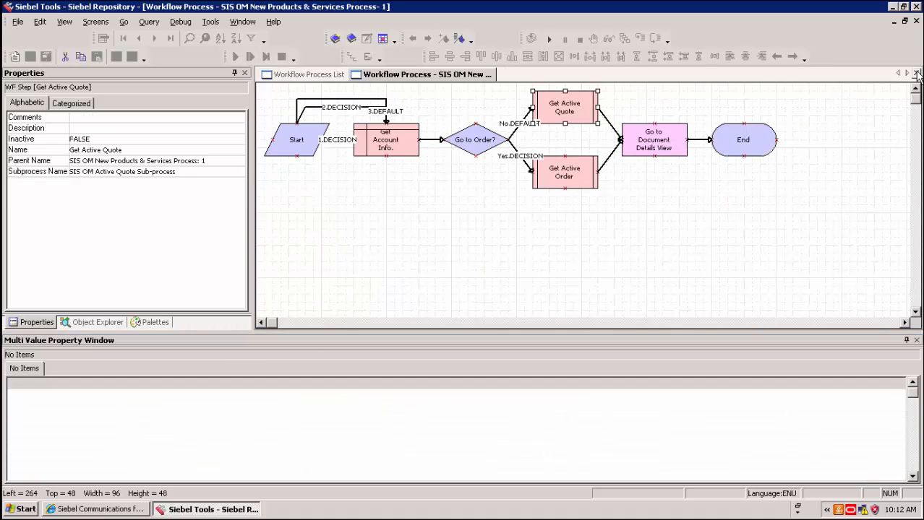
pyautogui.click(668, 138)
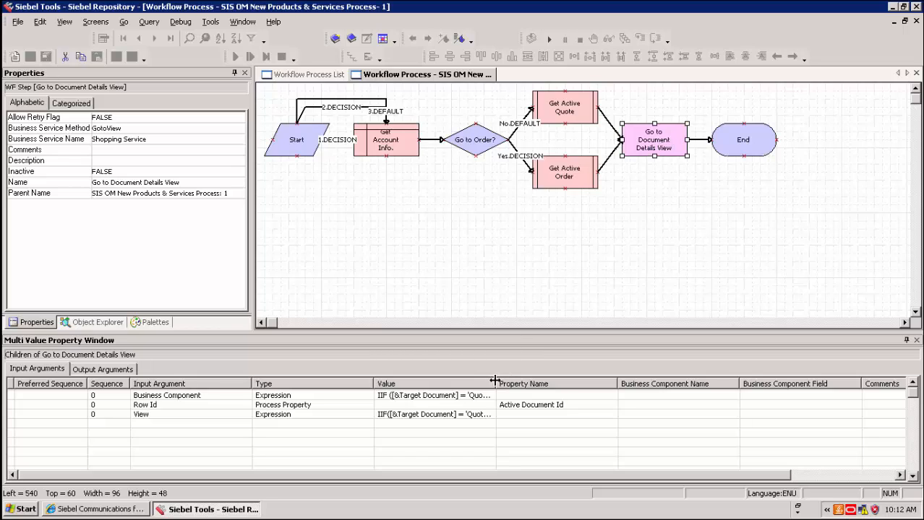
pyautogui.moveTo(492, 381); pyautogui.dragTo(873, 383)
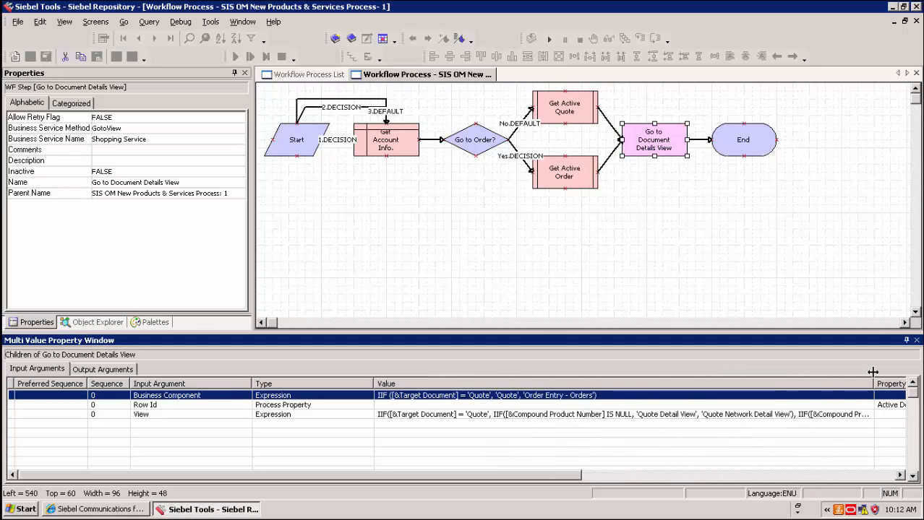
# Examine the full expression of the View input argument, including its Order Entry view names, and leave it without saving changes.
pyautogui.click(863, 414)
pyautogui.click(869, 415)
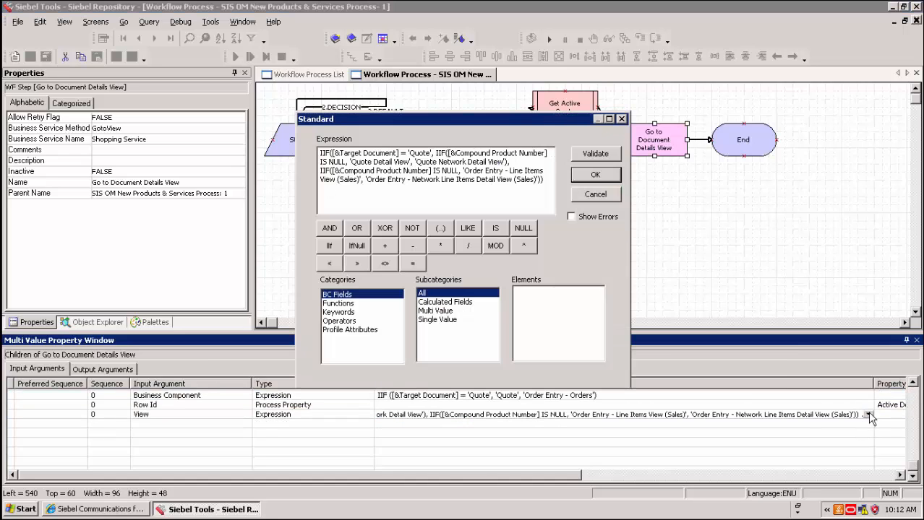
pyautogui.click(597, 195)
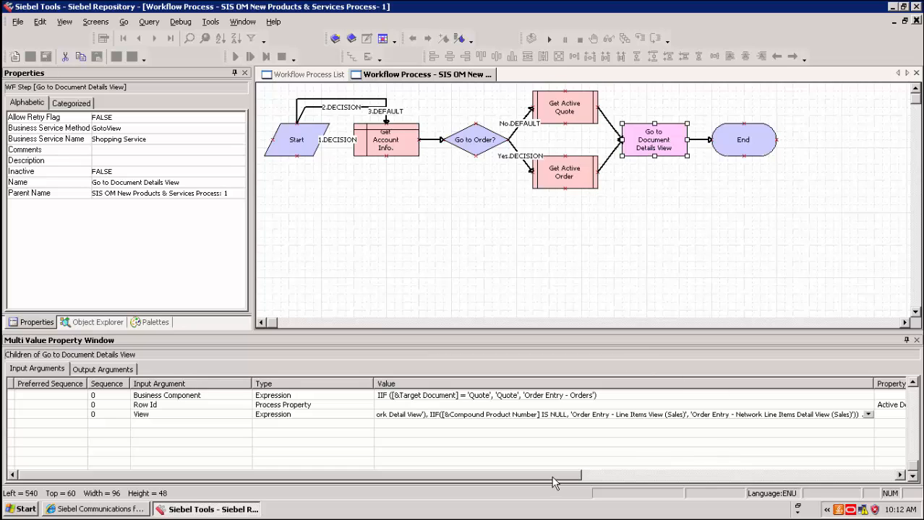
pyautogui.moveTo(555, 476); pyautogui.dragTo(583, 476)
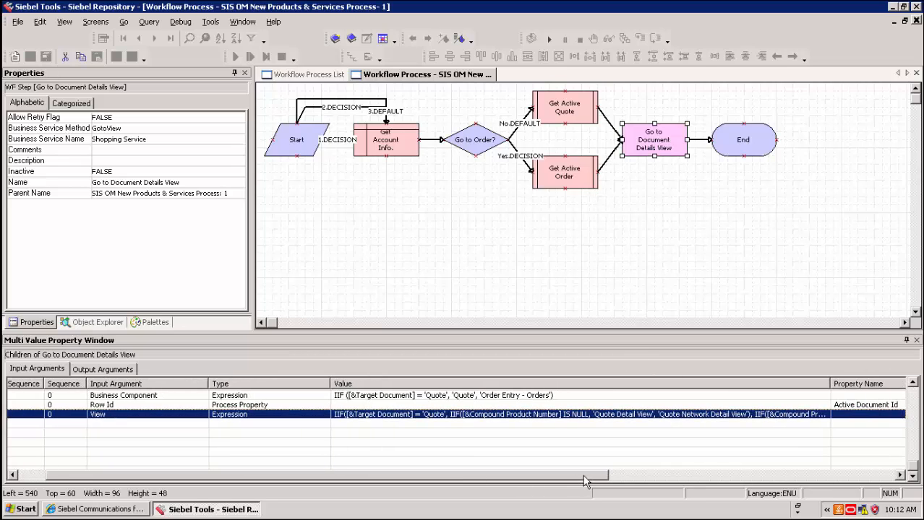
pyautogui.click(820, 416)
pyautogui.click(826, 416)
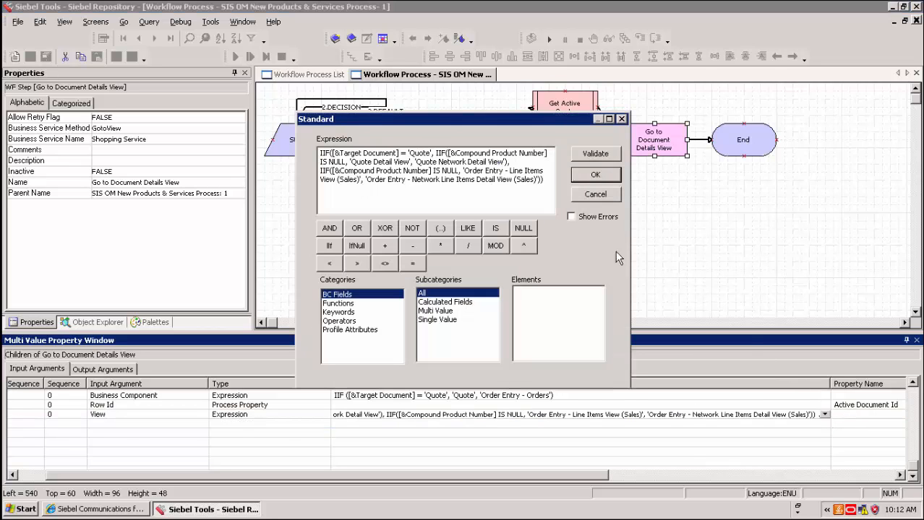
pyautogui.moveTo(463, 171); pyautogui.dragTo(411, 178)
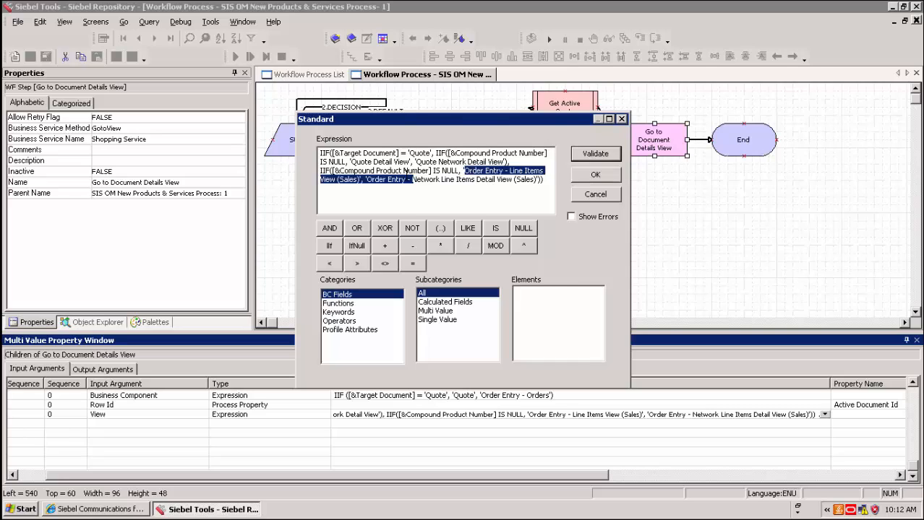
pyautogui.click(594, 195)
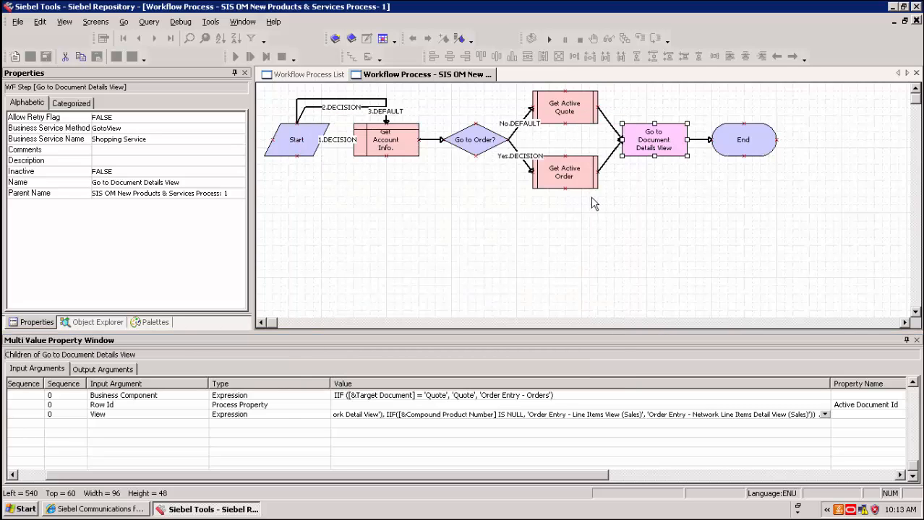